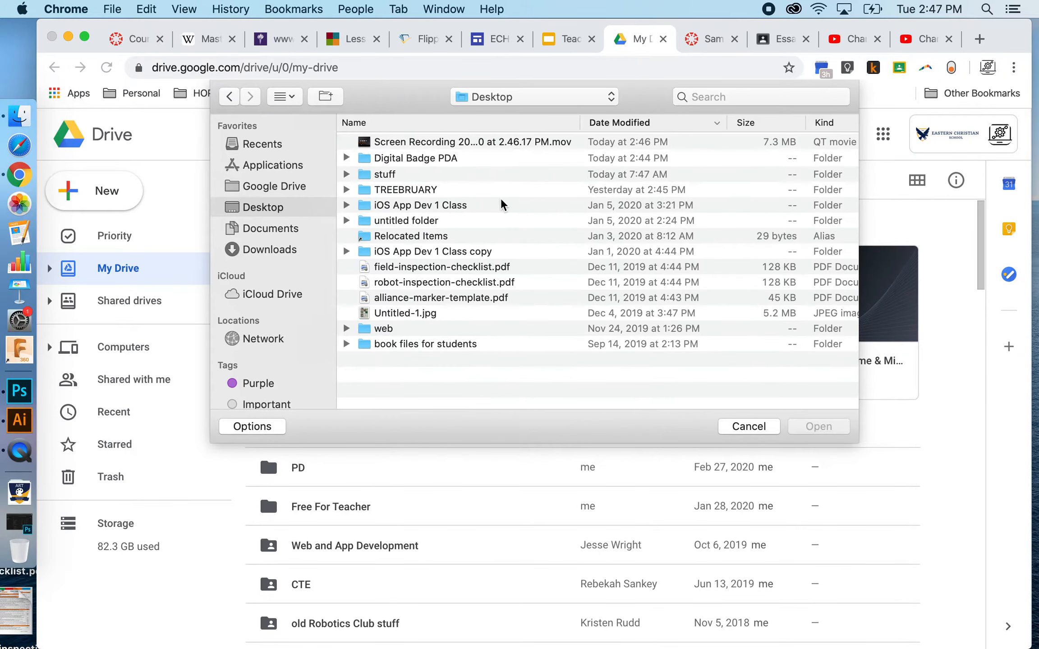
- Upload the screen recording from 2.46.17 PM on the Desktop to My Drive
double_click(440, 155)
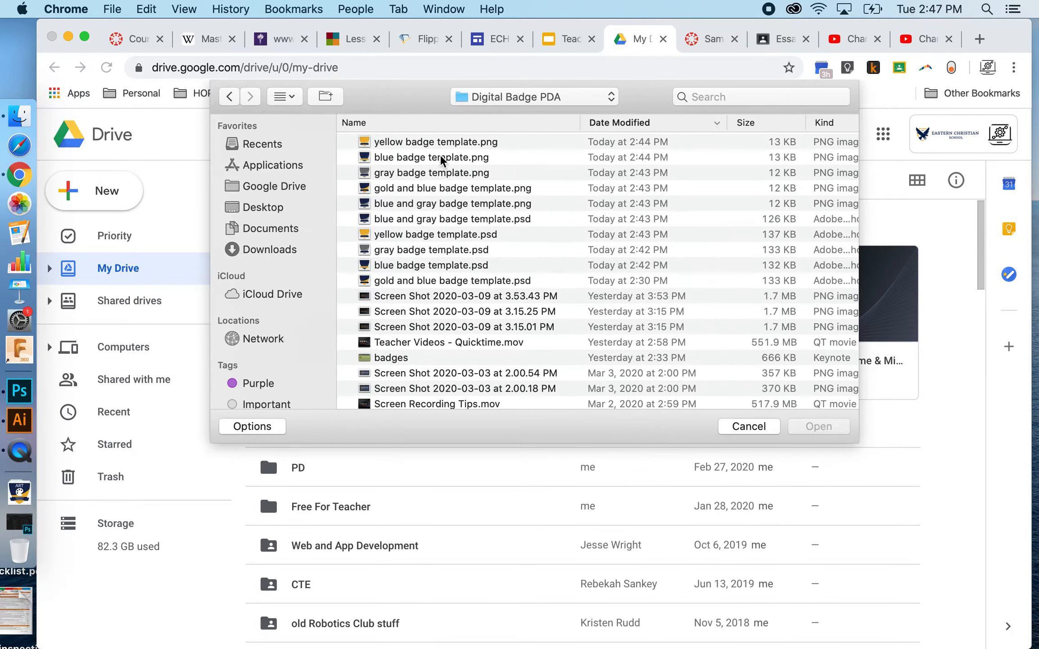
click(229, 96)
double_click(443, 143)
- Share the uploaded file Screen Recording 2020-03-10 at 2.46.17 PM.mov from My Drive
scroll(330, 442, down, 10)
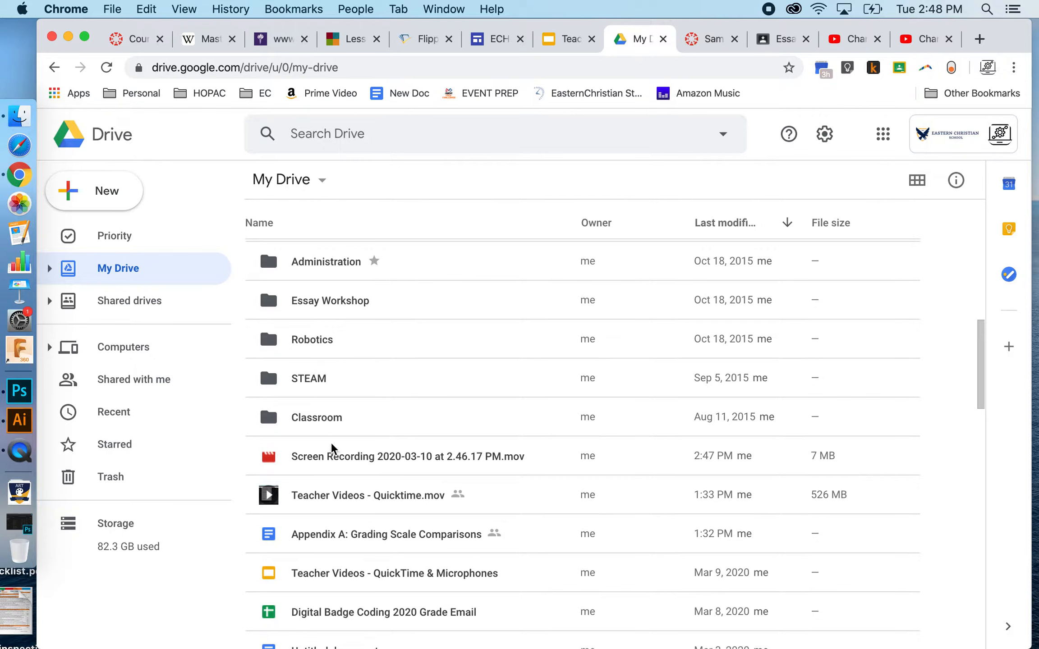
click(355, 454)
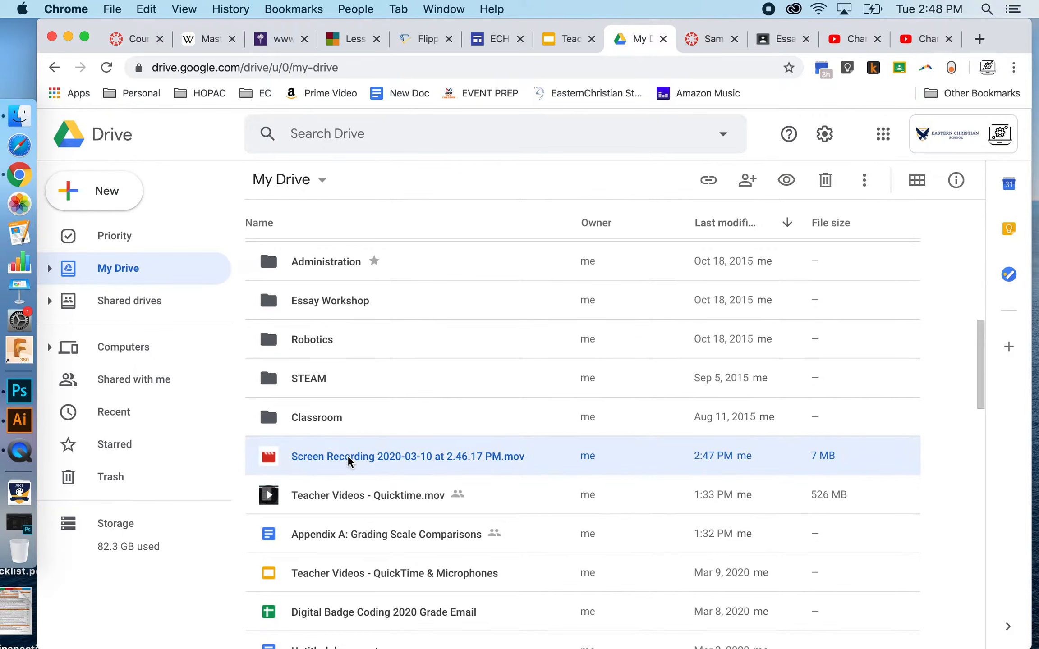
right_click(347, 456)
click(483, 308)
click(496, 504)
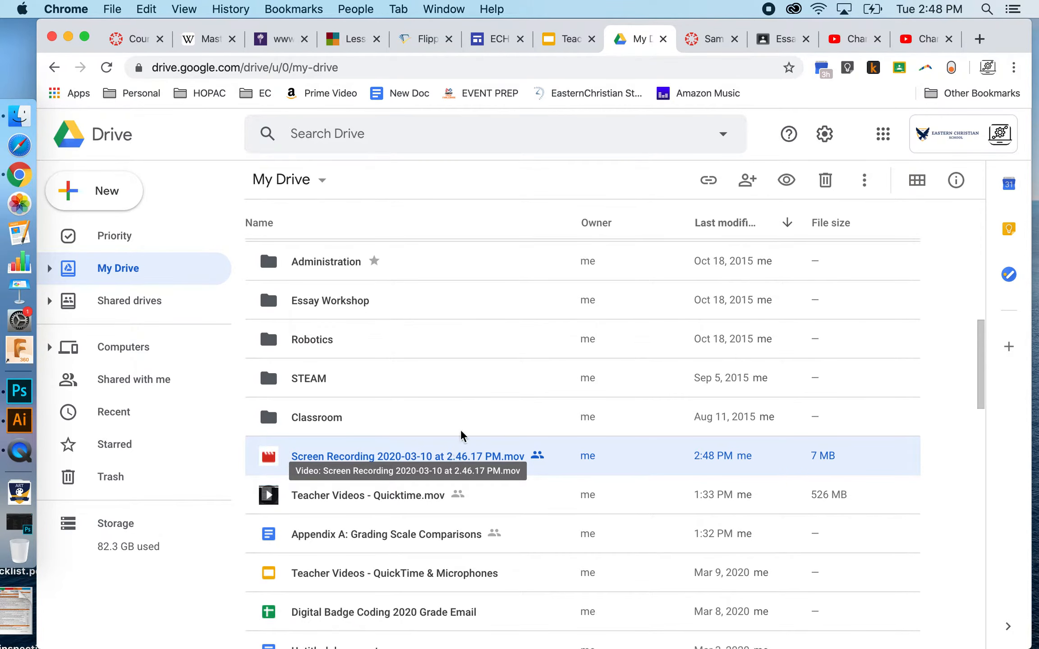
- Switch to Google Classroom, start a new classwork Material for the Essay Workshop class, and show its attachment options
click(770, 37)
click(492, 135)
click(357, 198)
click(372, 312)
click(132, 365)
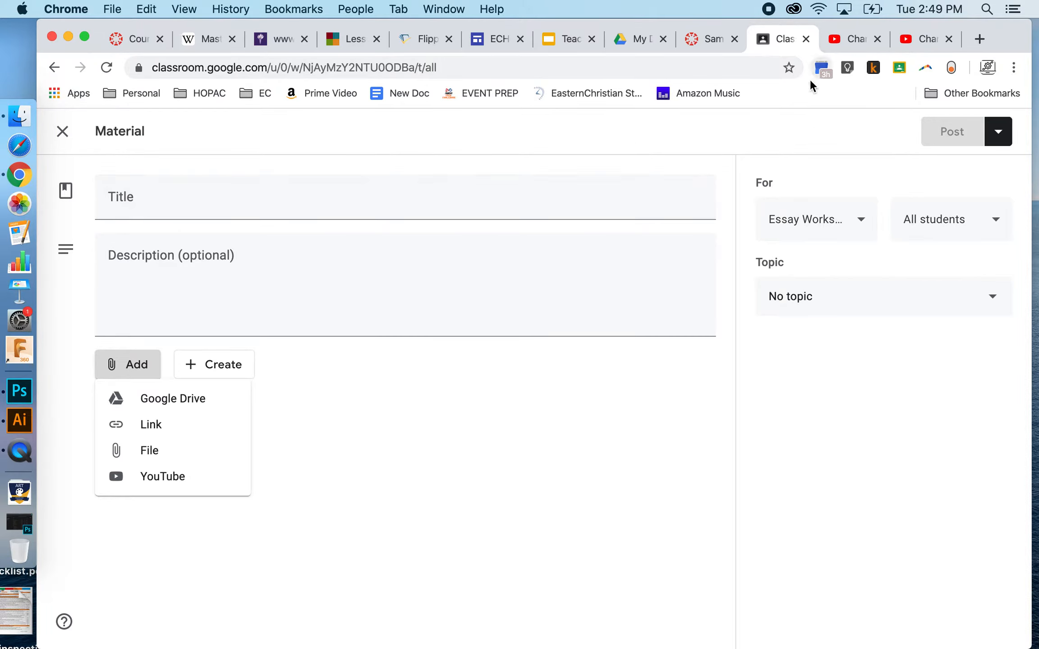
- Open youtube.com in a new browser tab and show the options for uploading a video or going live
click(857, 39)
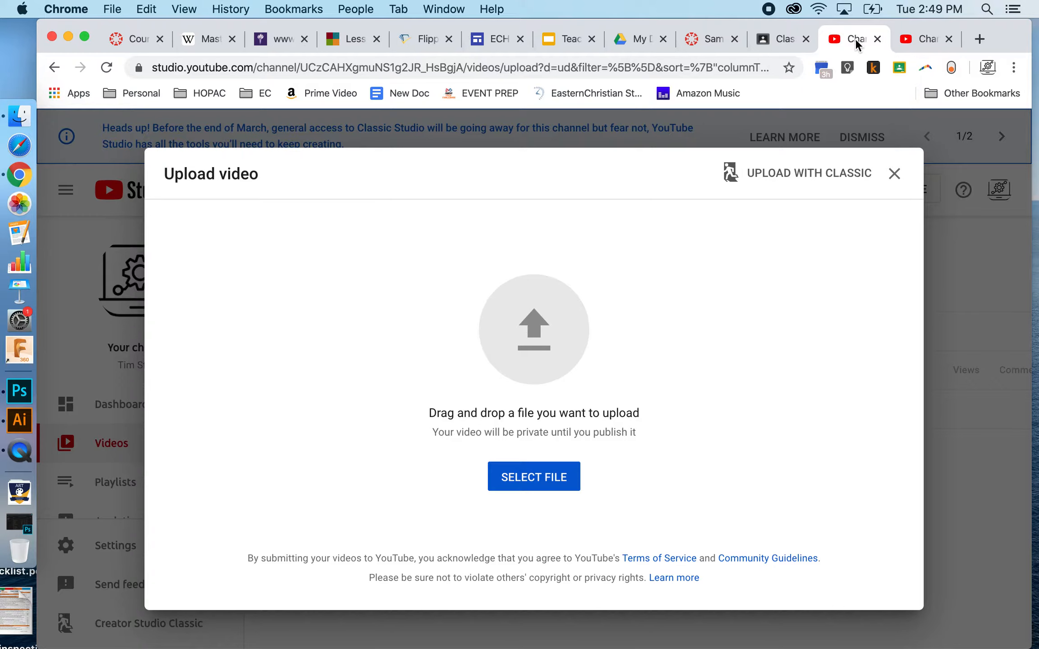
click(978, 39)
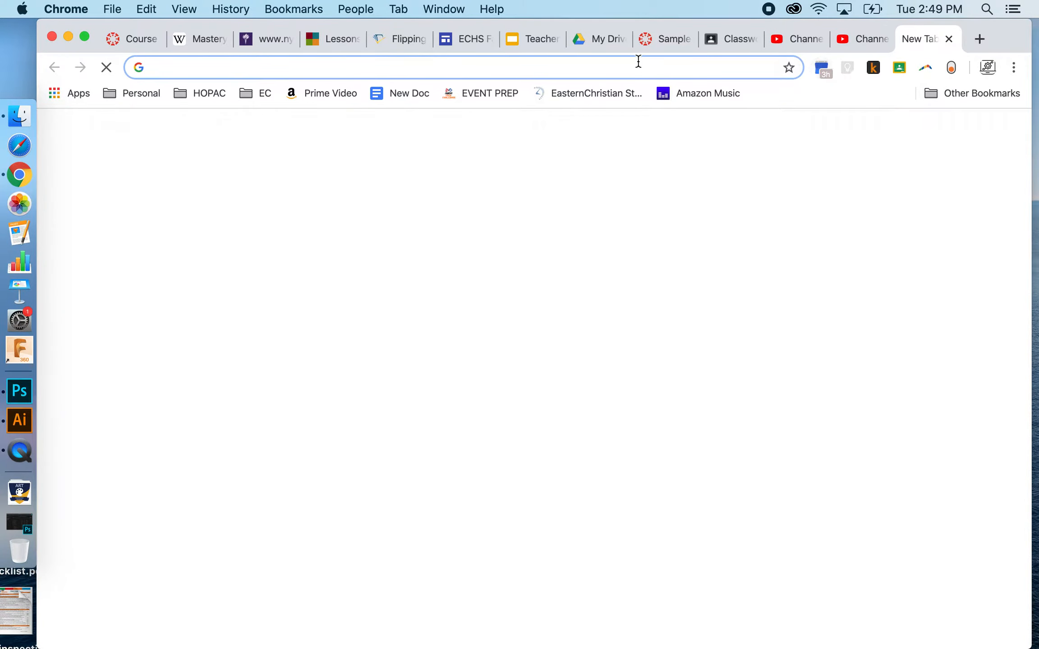
text(youtube.)
key(Return)
key(XF86AudioRaiseVolume)
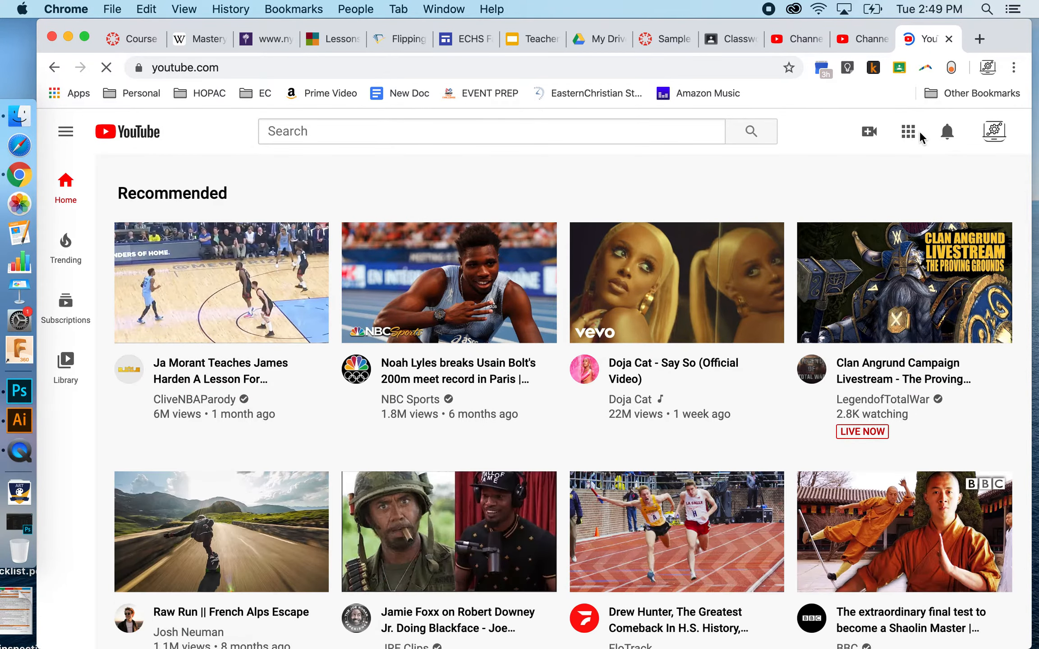
click(868, 132)
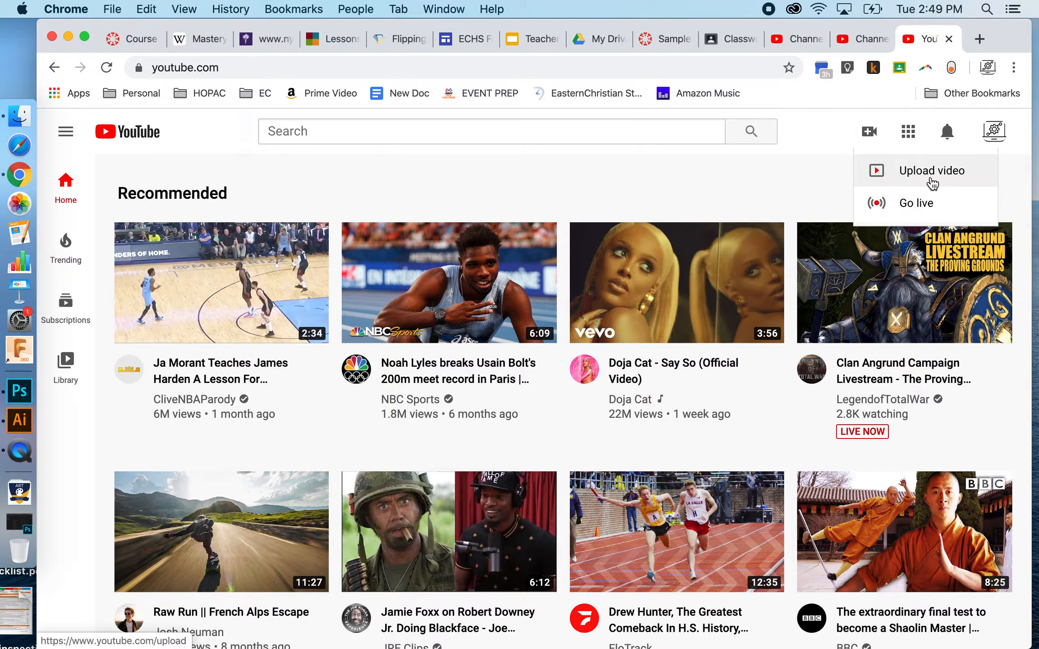
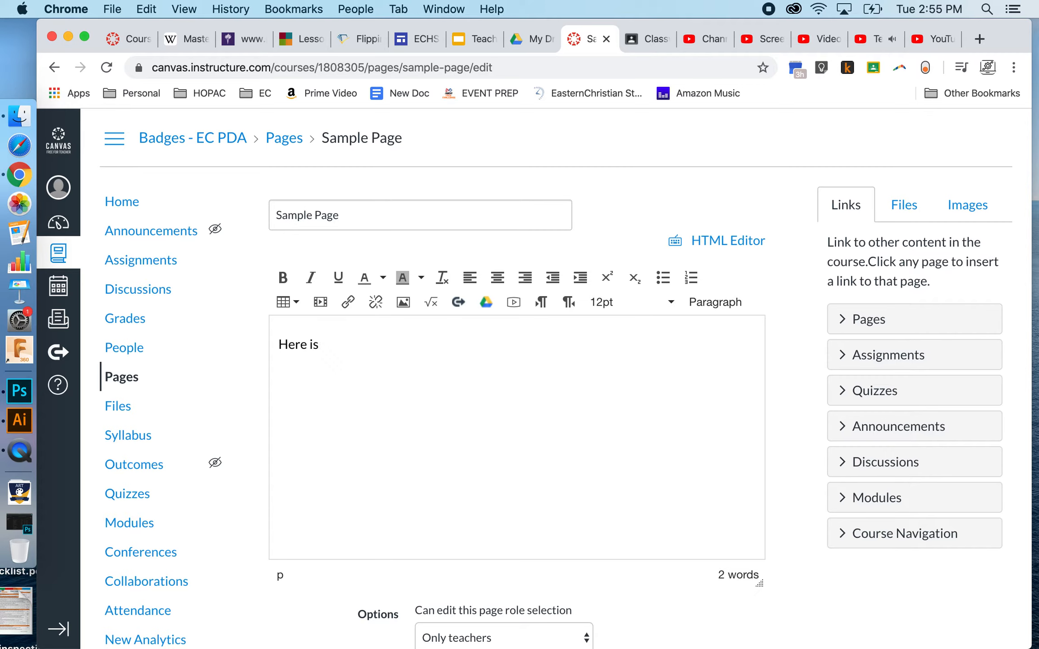
- Complete the Sample Page text so it reads "Here is a tutorial about a topic. watch the video for a demonstration."
text(a tutorial about a )
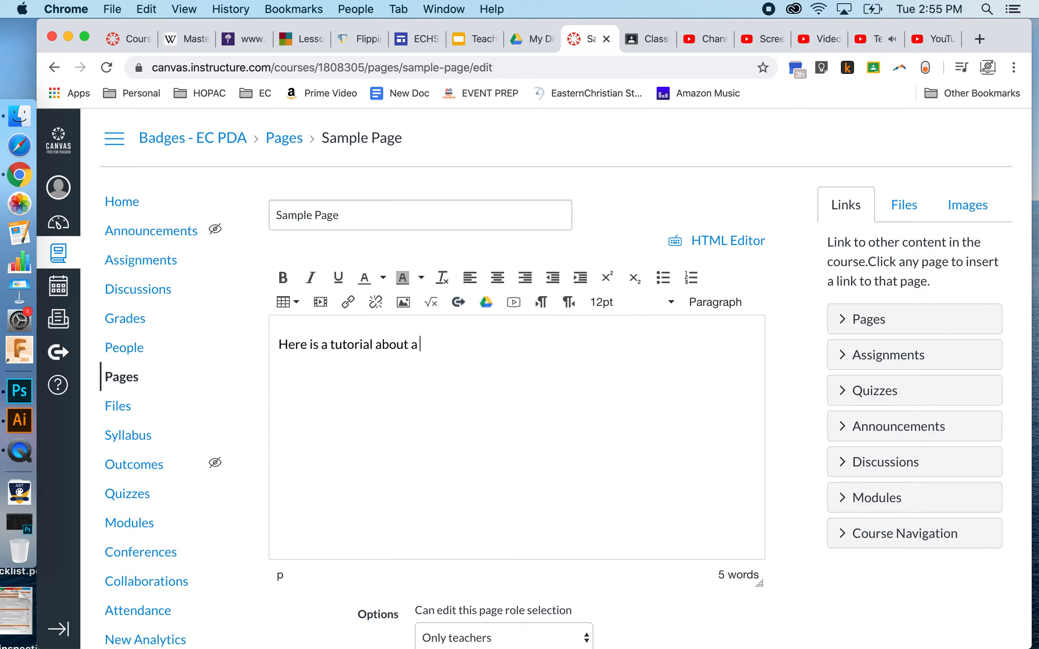
text(topic. watch the )
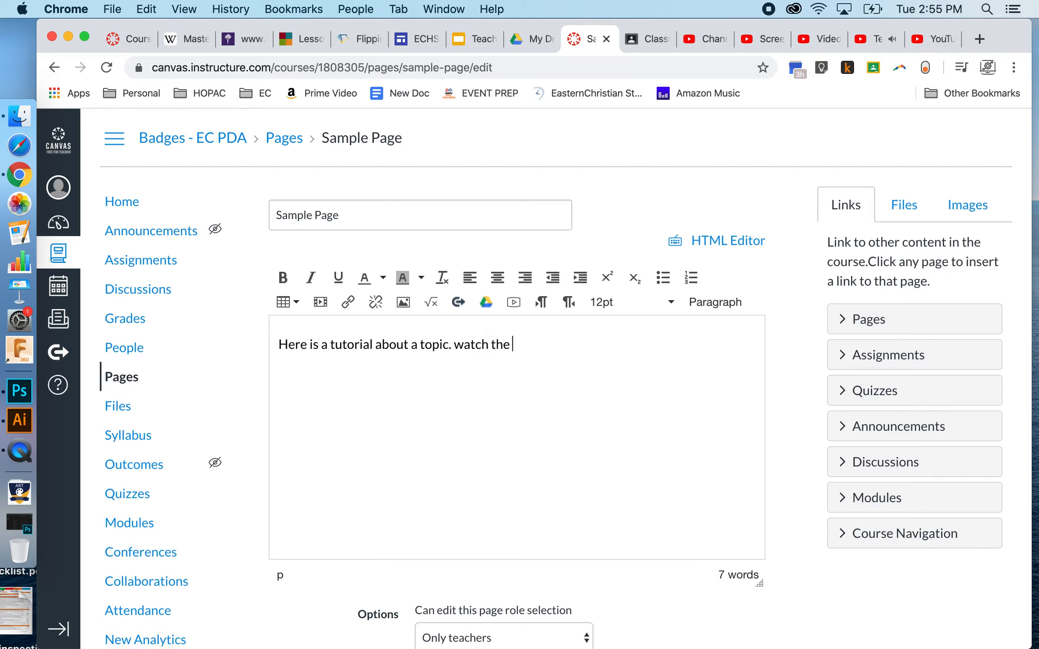
text(video for a demonstration.)
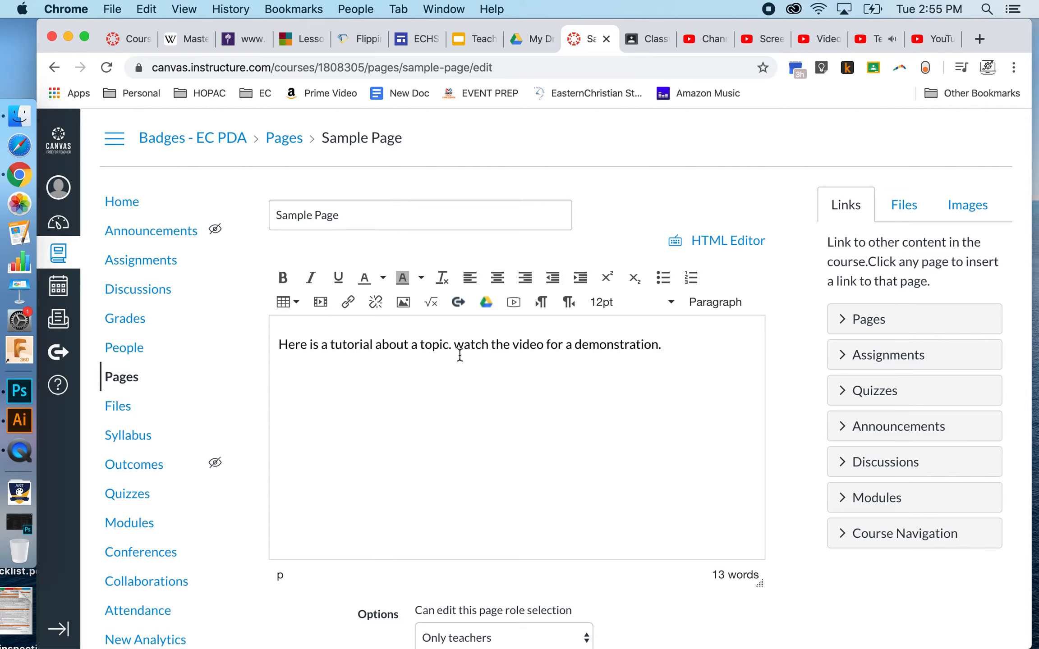
- Embed the YouTube video below the sentence by pasting its copied iframe embed code
key(Return)
click(320, 302)
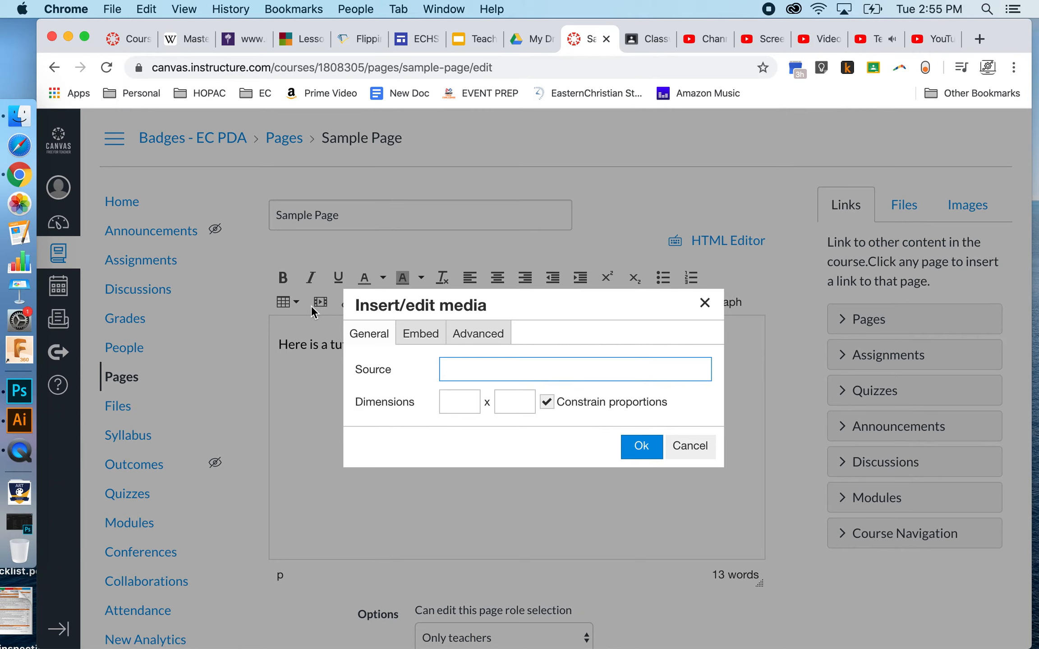
click(420, 334)
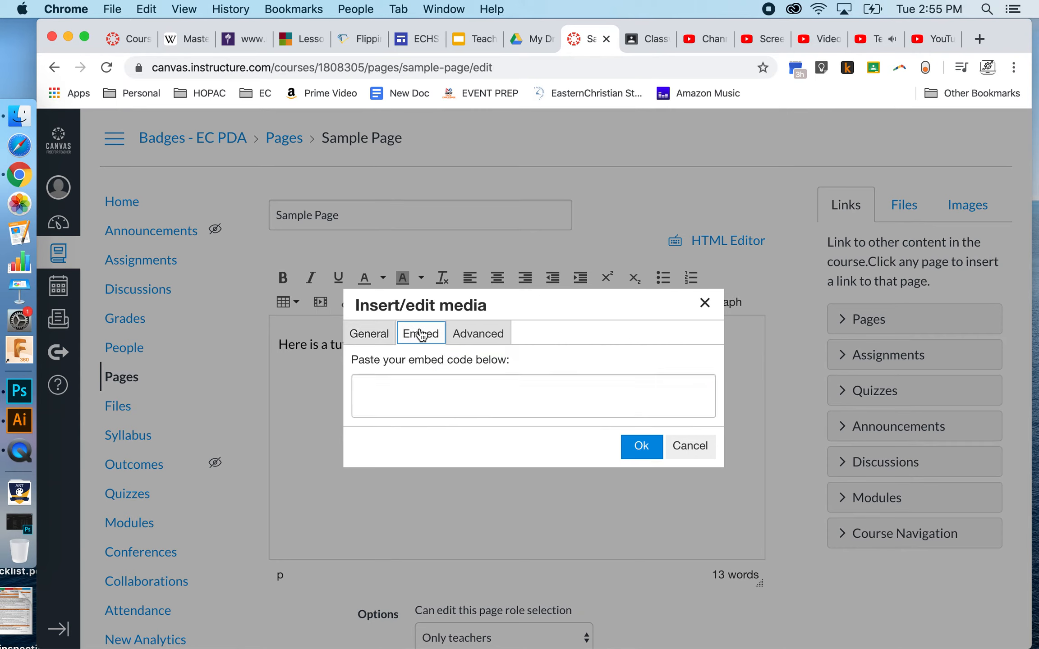
click(395, 388)
text(<iframe width="560" height="315" src="https://www.youtube.com/embed/dEeNMV_KQ60" frameborder="0" allow="accelerometer; autoplay; encrypted-media; gyroscope; picture-in-picture" allowfullscreen></iframe>)
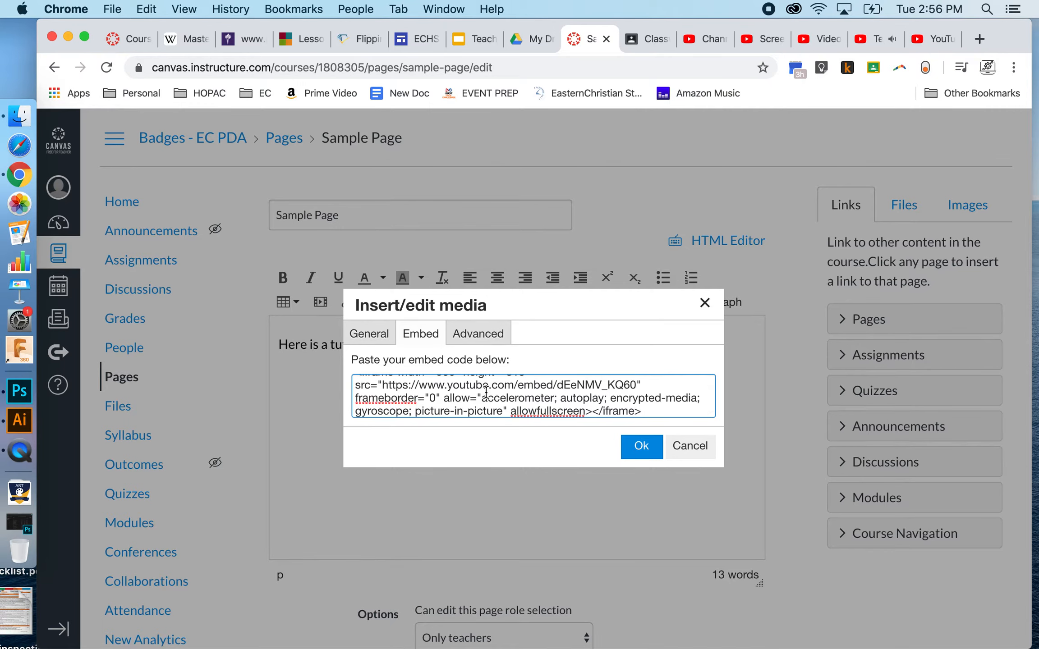
click(639, 455)
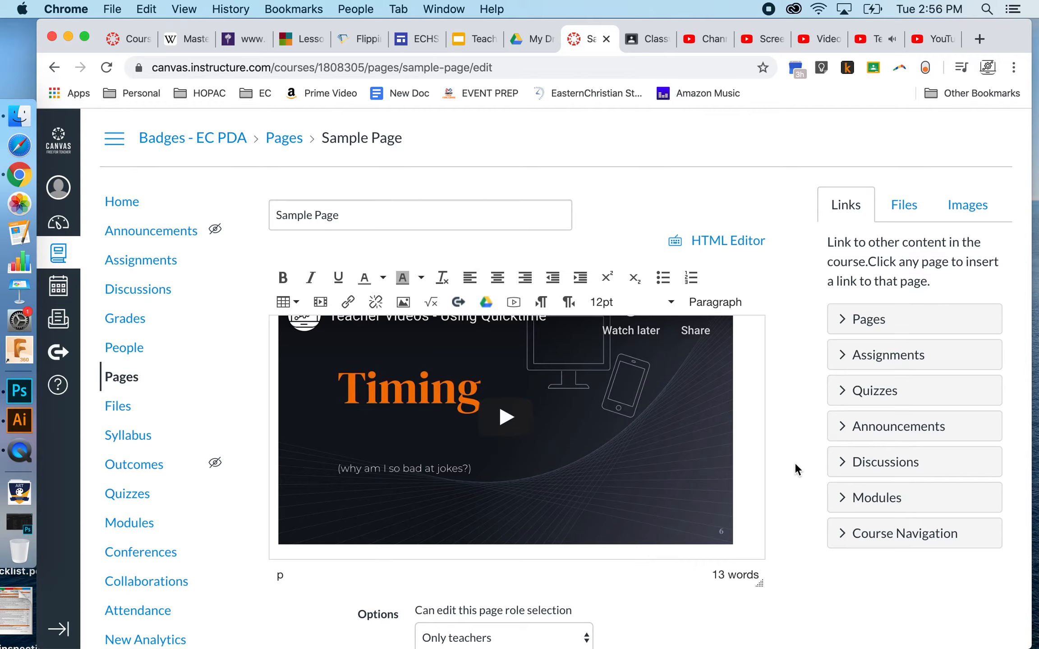
- Save the Sample Page without publishing it and view the embedded video on the page
scroll(799, 468, down, 3)
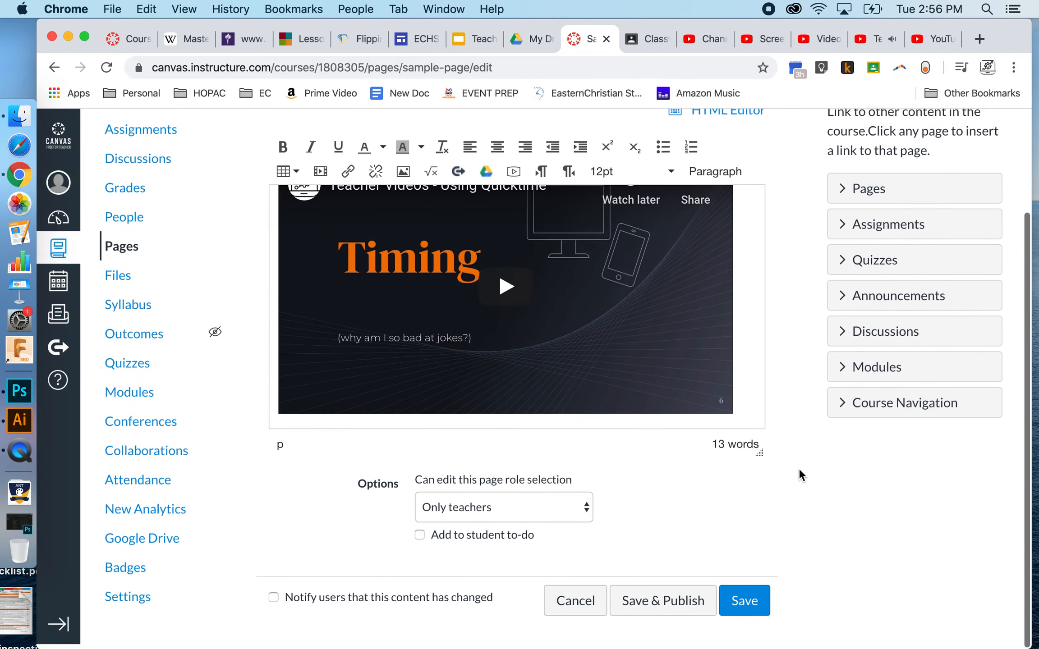
click(733, 611)
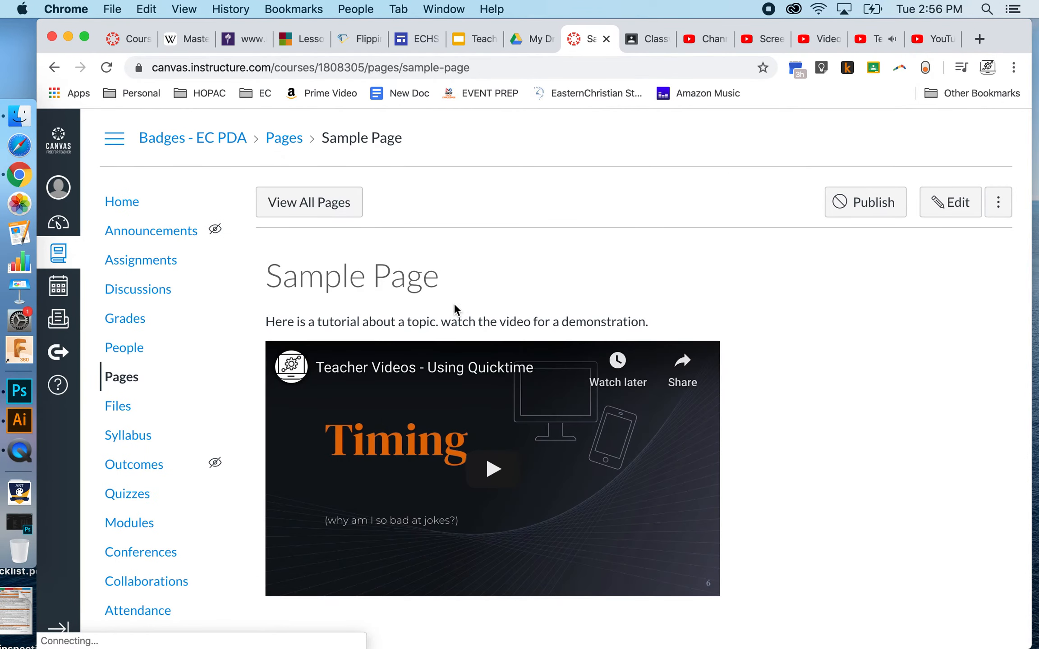
scroll(764, 499, down, 2)
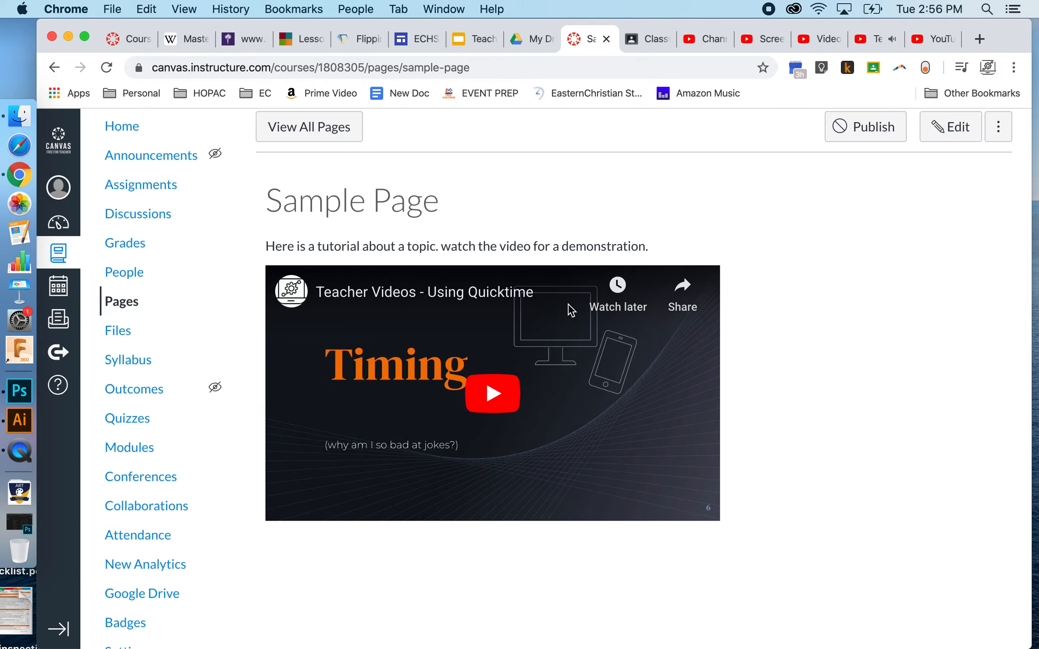
- Switch to the YouTube Studio video editor for "Teacher Videos - Using Quicktime"
click(935, 39)
click(823, 39)
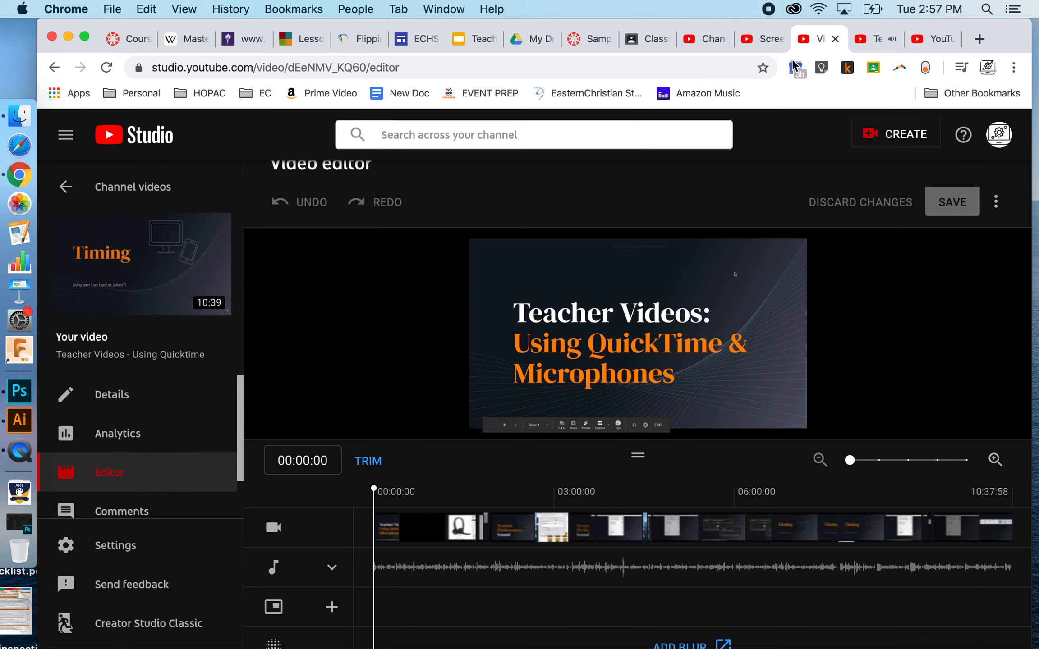
- Try trimming short sections off the start and end of the video, then restore both ends and cancel the trim
click(368, 460)
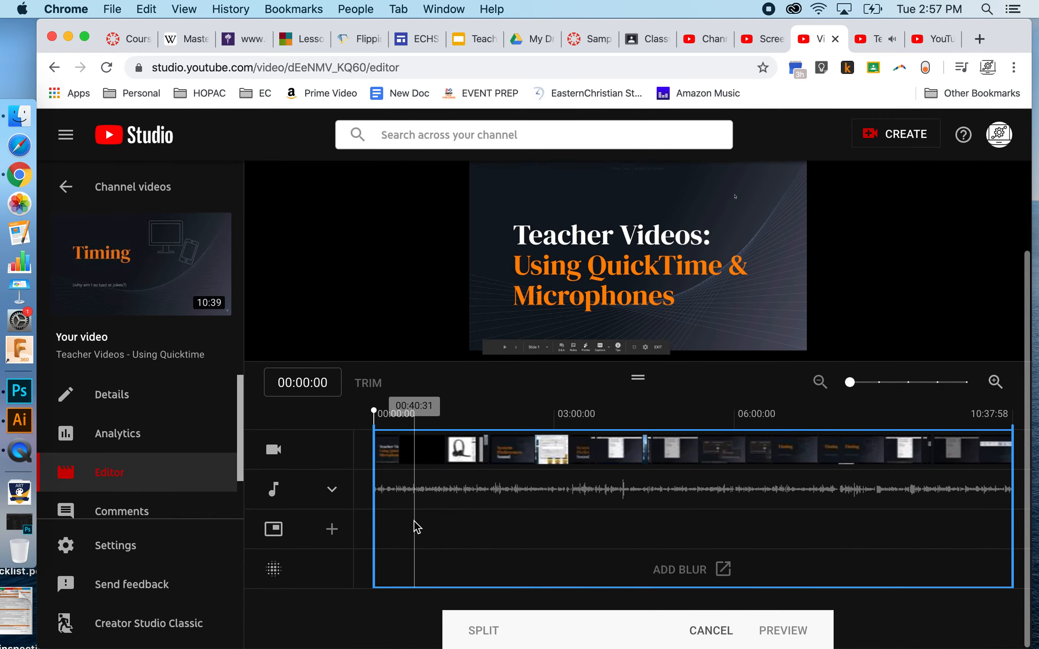
drag(374, 498, 380, 496)
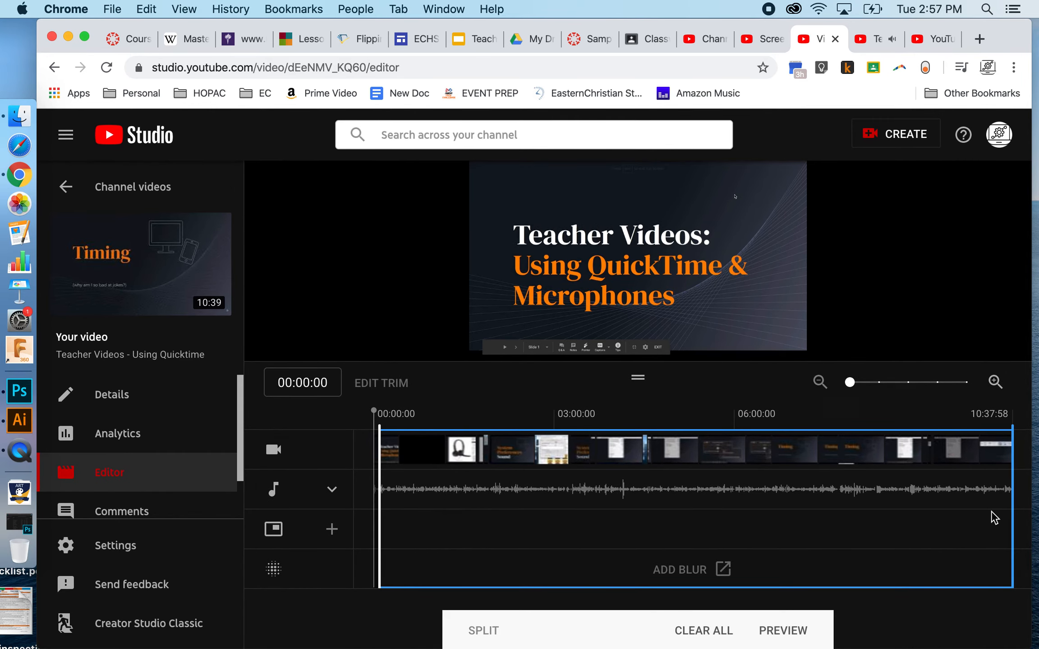
drag(1011, 495, 1003, 498)
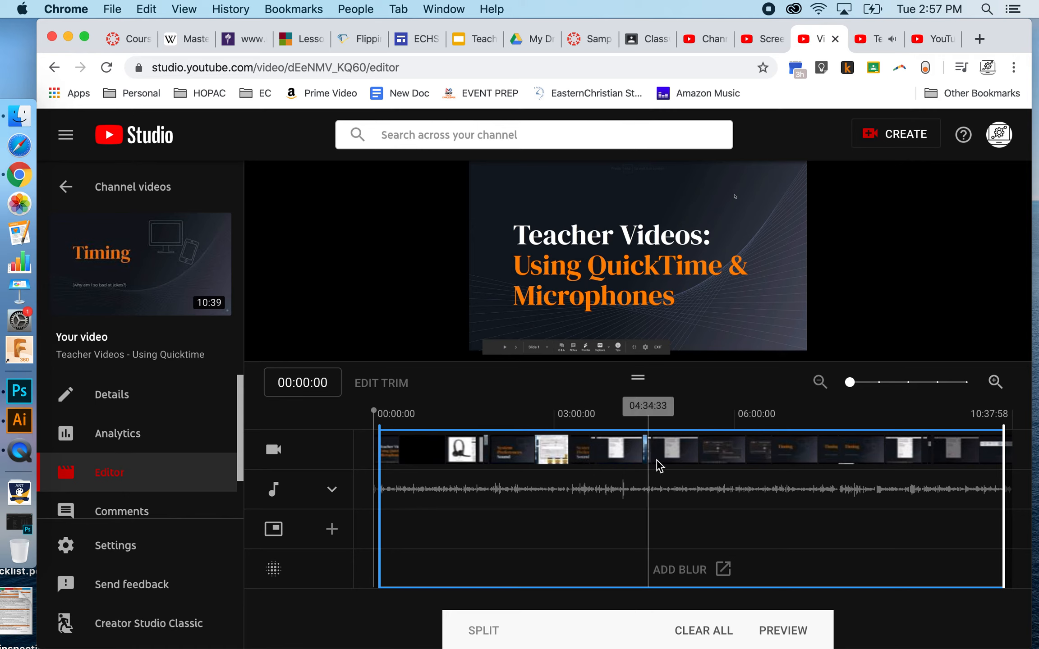
drag(596, 480, 657, 475)
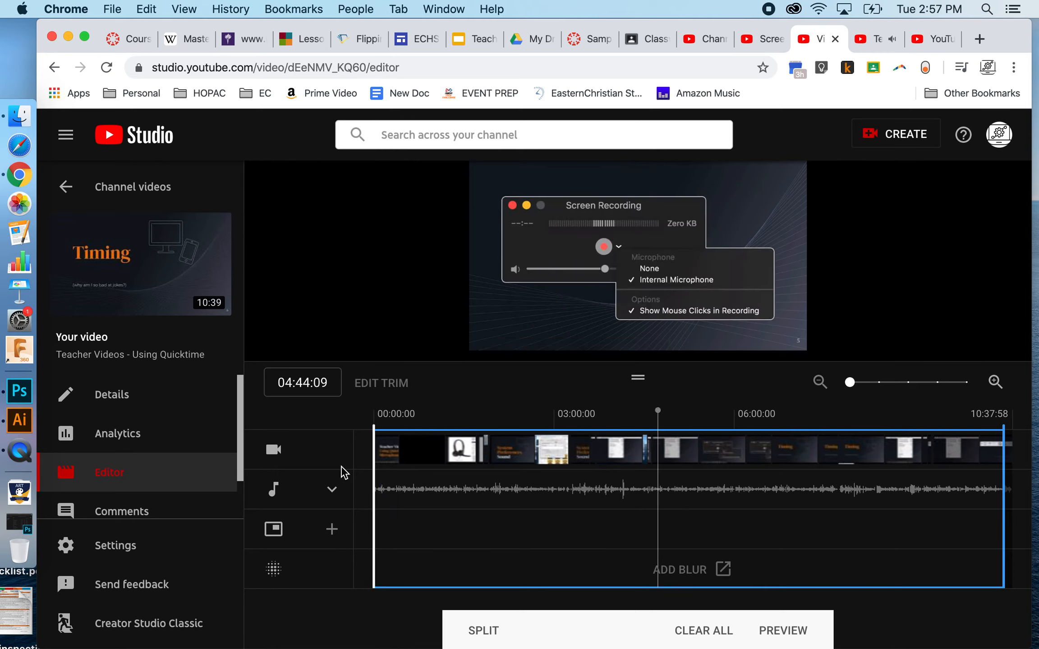
drag(1002, 471, 1012, 472)
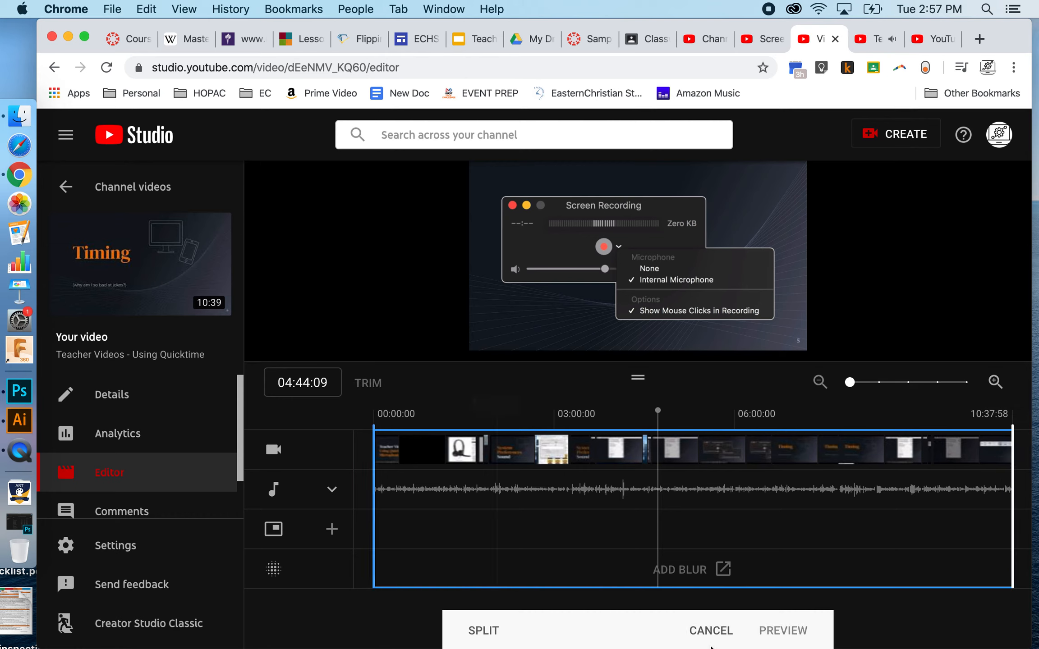
click(713, 629)
- Split the video at 03:55:06 in trim mode and cut out a short section directly after the split
mouse_move(591, 458)
mouse_down()
mouse_move(649, 459)
mouse_move(589, 459)
mouse_up()
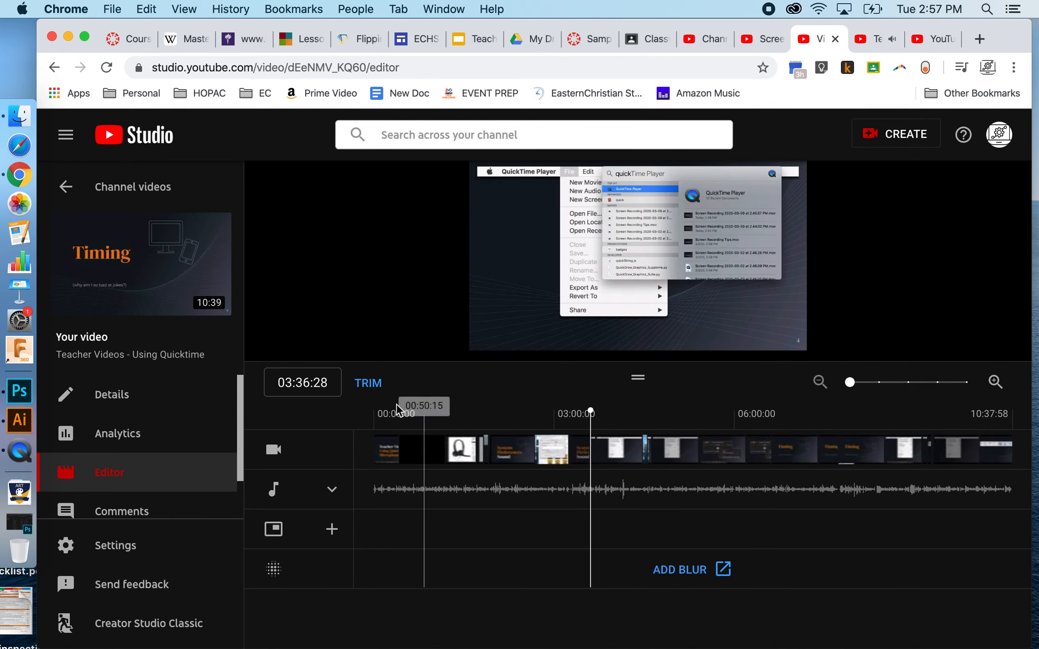
click(368, 386)
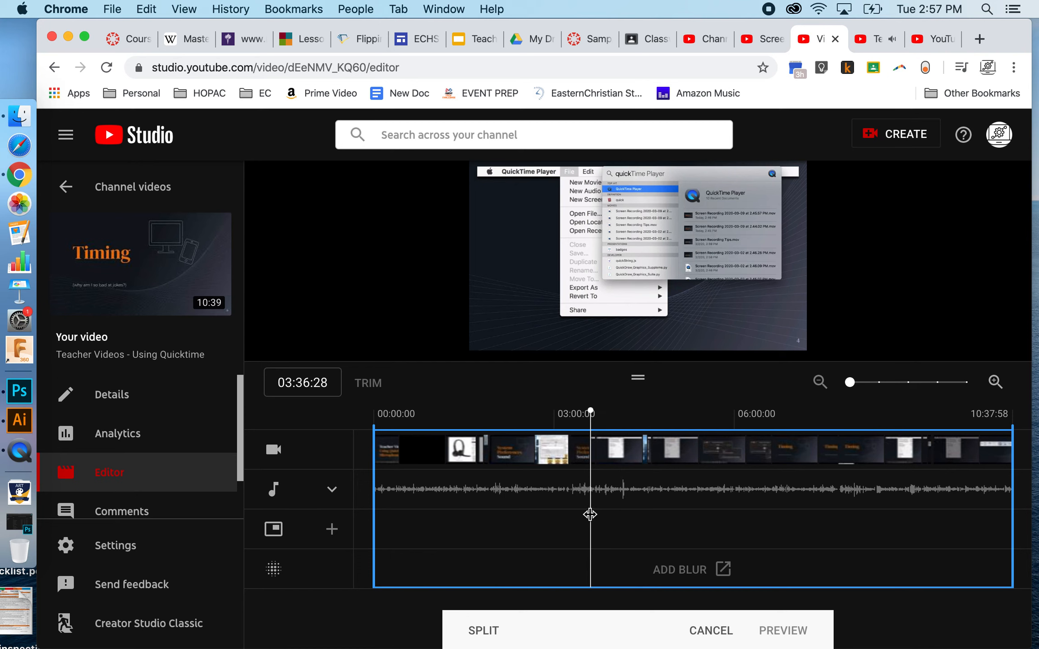
drag(593, 515, 611, 514)
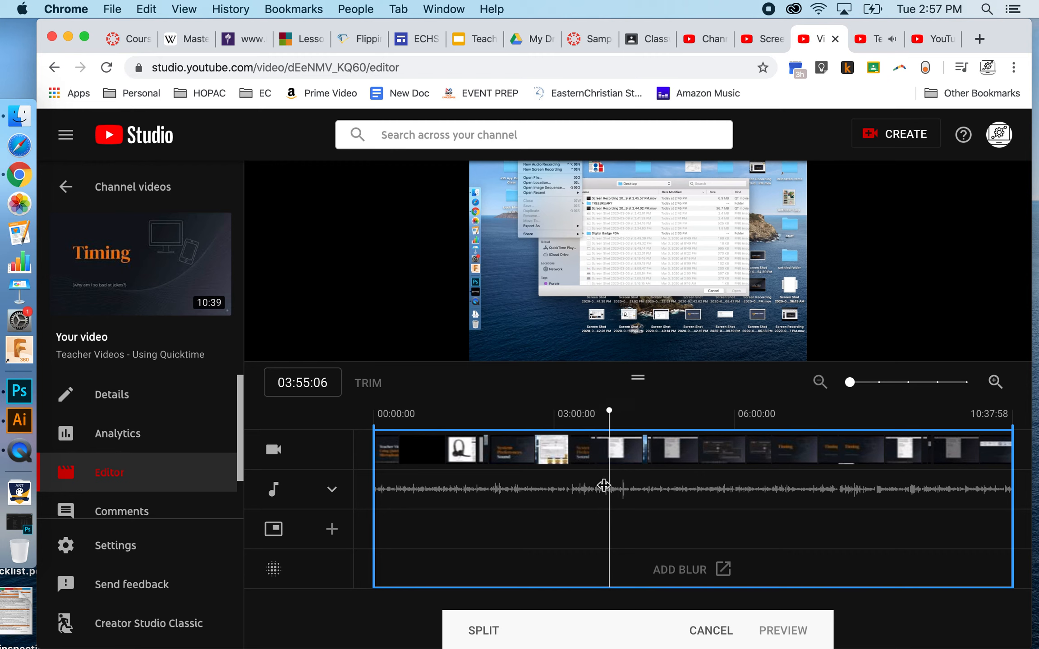
click(483, 631)
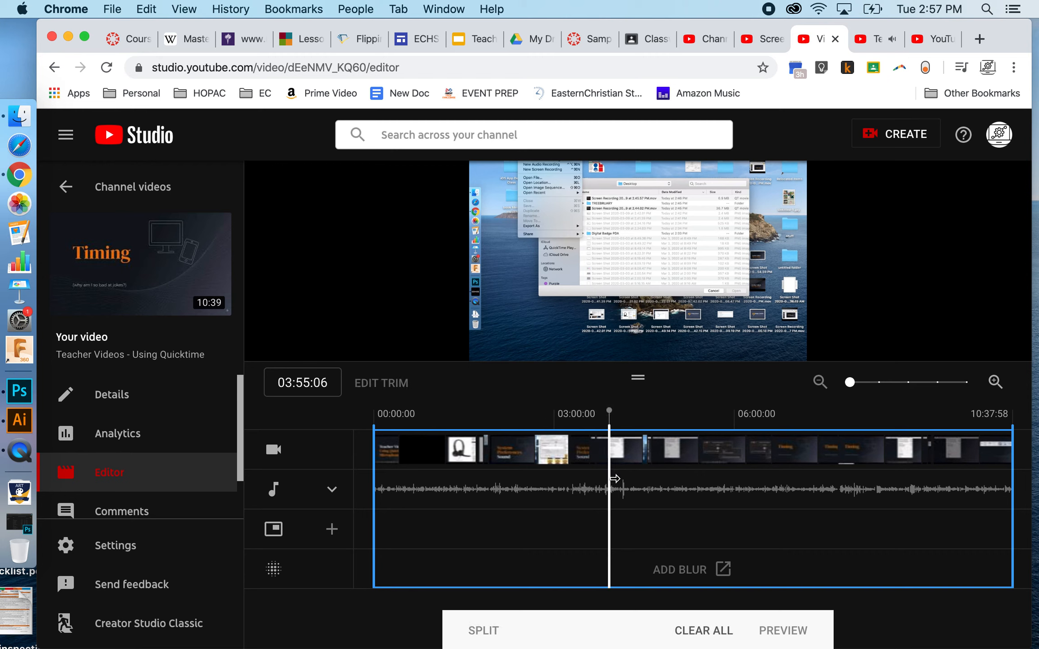
drag(614, 479, 642, 478)
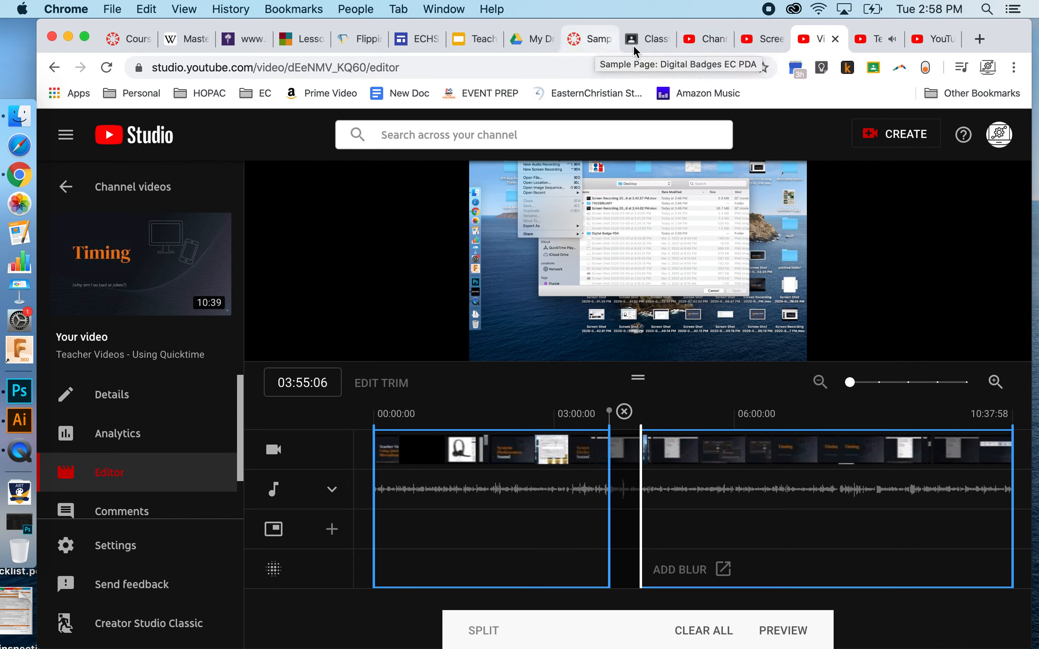
- Switch back to the Sample Page in Canvas
click(588, 44)
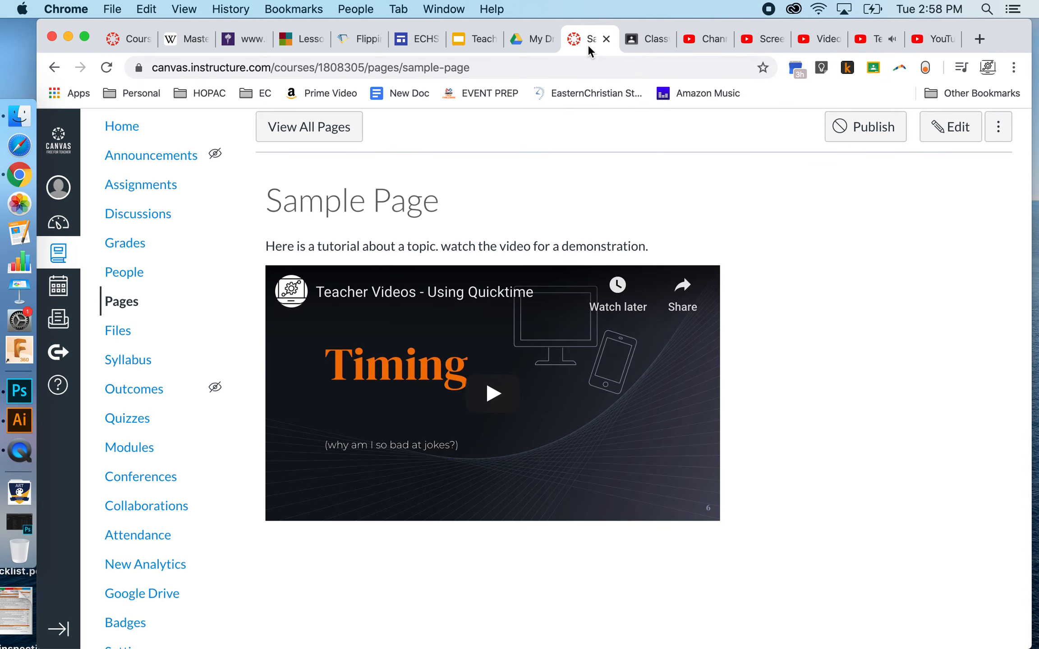